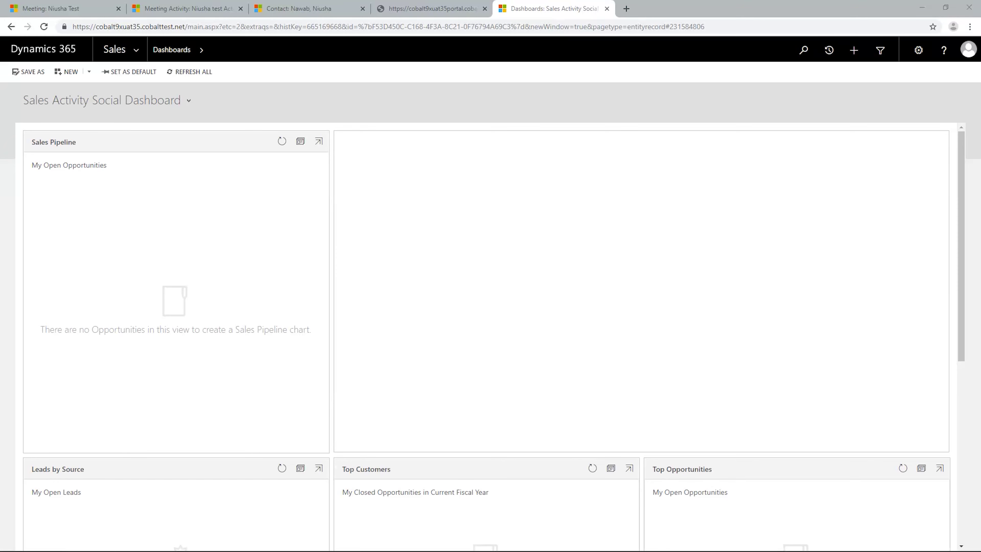
Start a new record in the Elections setup list and enter the election's name.
click(145, 48)
click(652, 104)
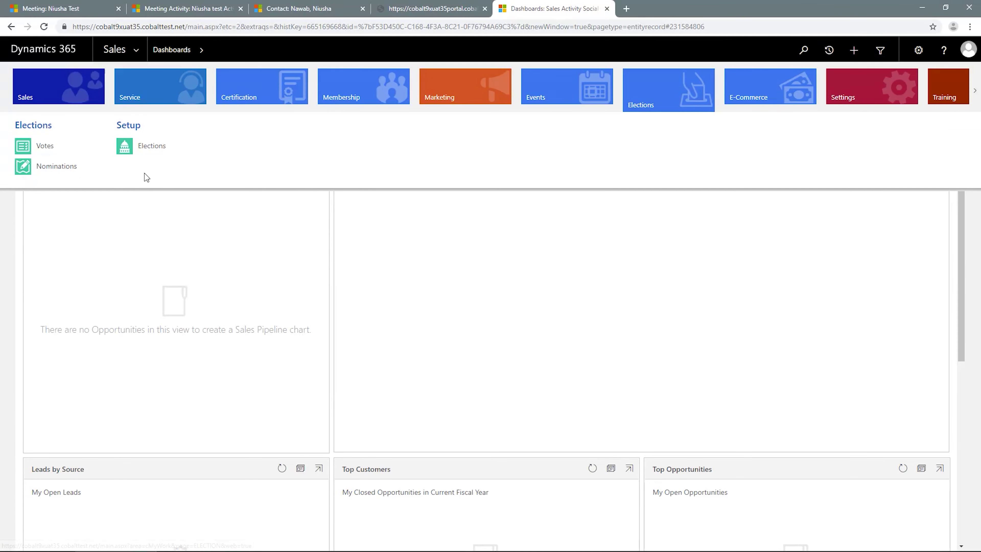
click(137, 150)
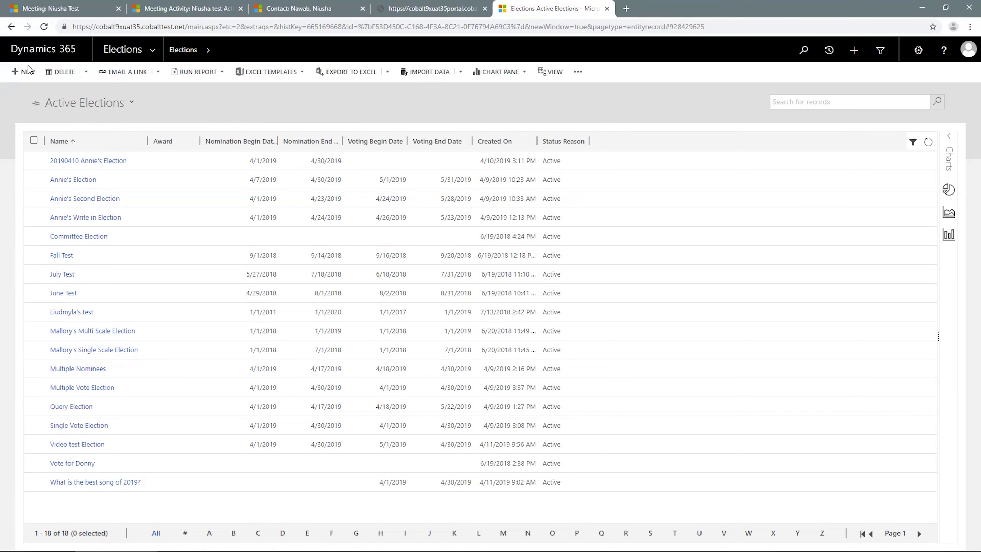
click(27, 73)
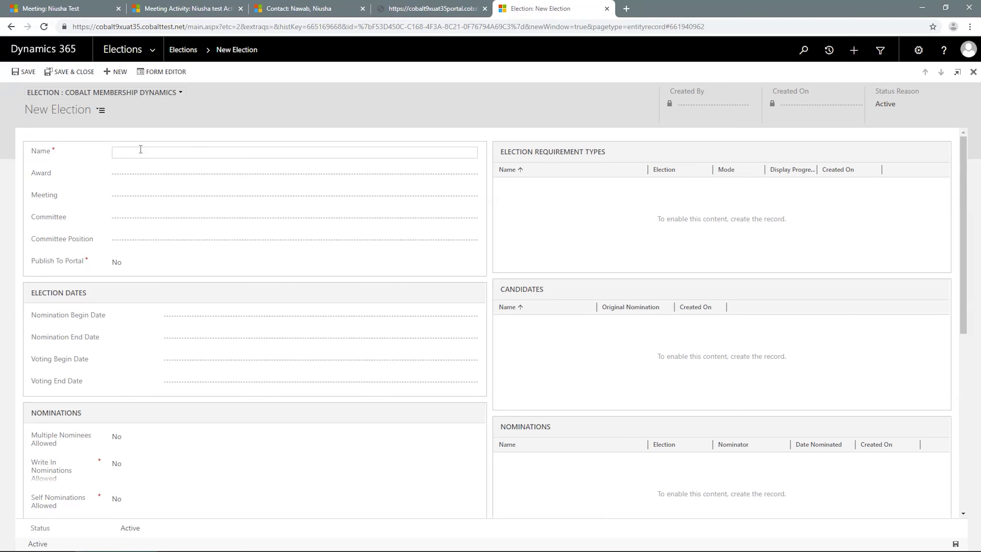
text(Niusha's Election)
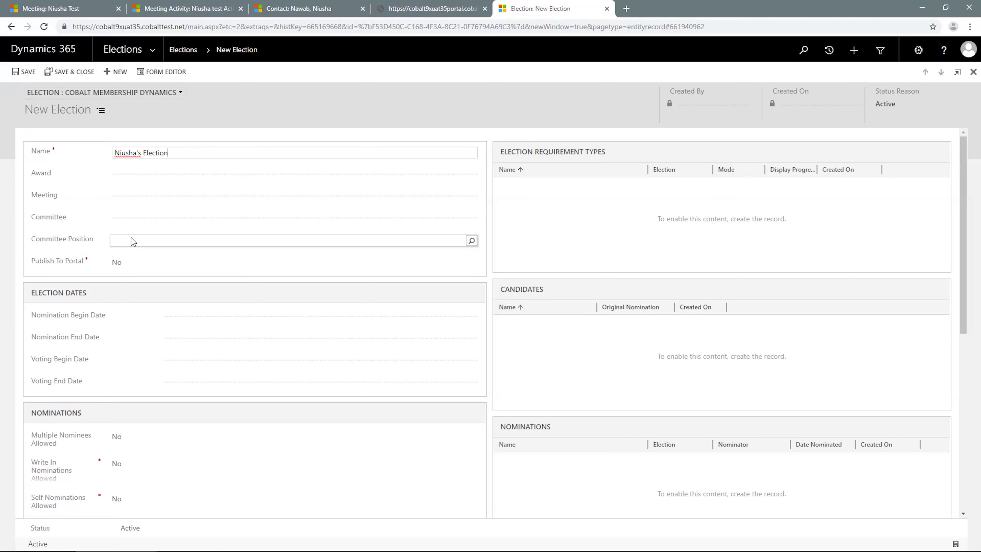
Assign the Open Committee to the new election, set Publish To Portal to Yes, and save the record.
click(144, 219)
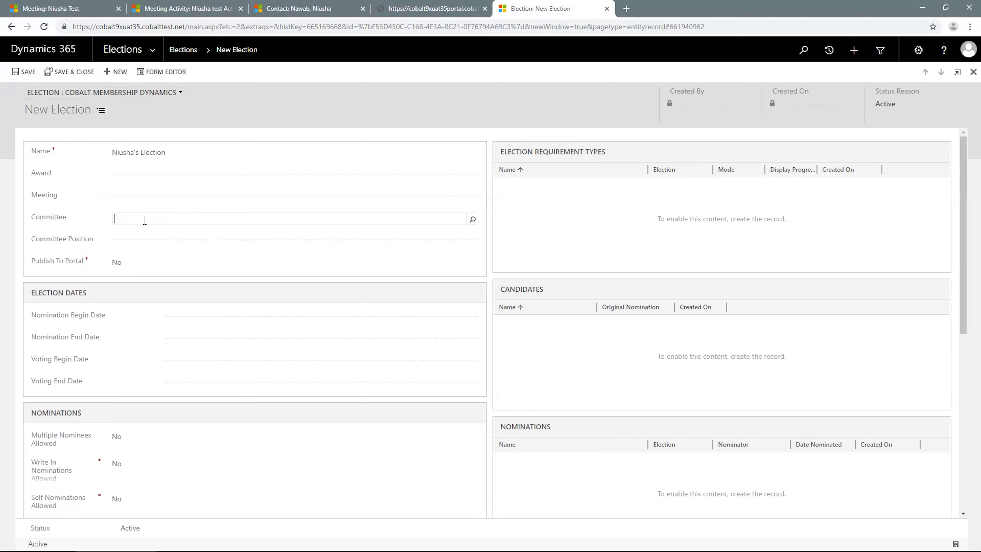
text(open)
click(145, 226)
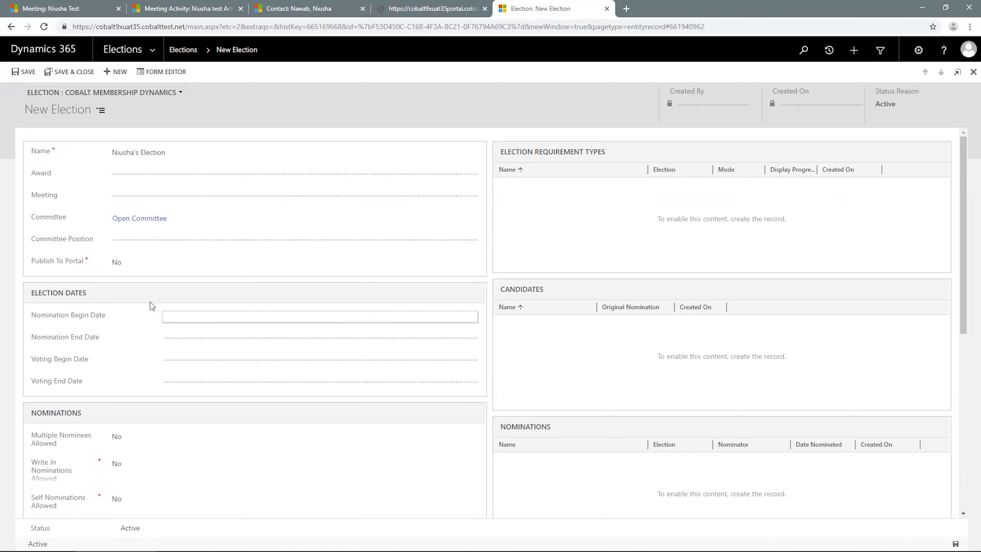
click(140, 266)
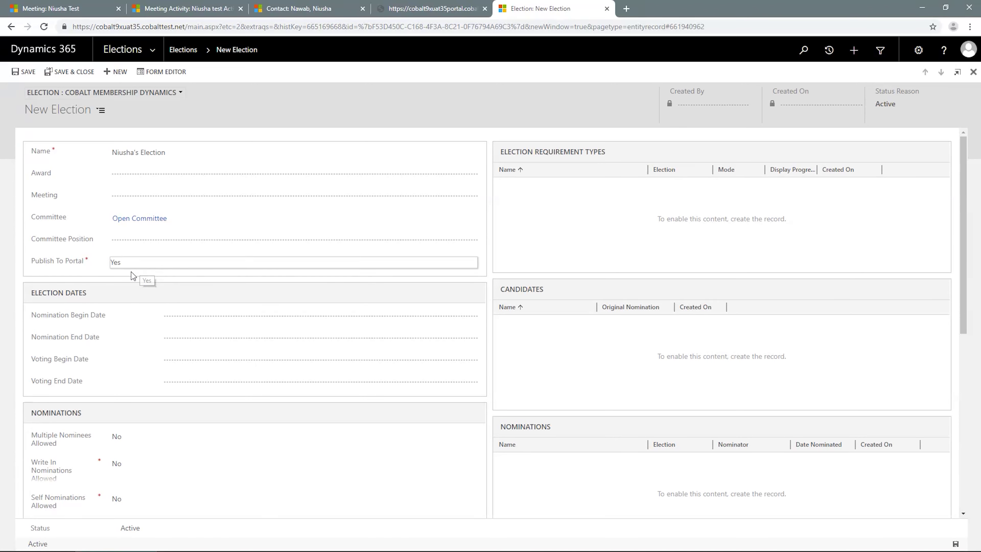
key(ctrl+s)
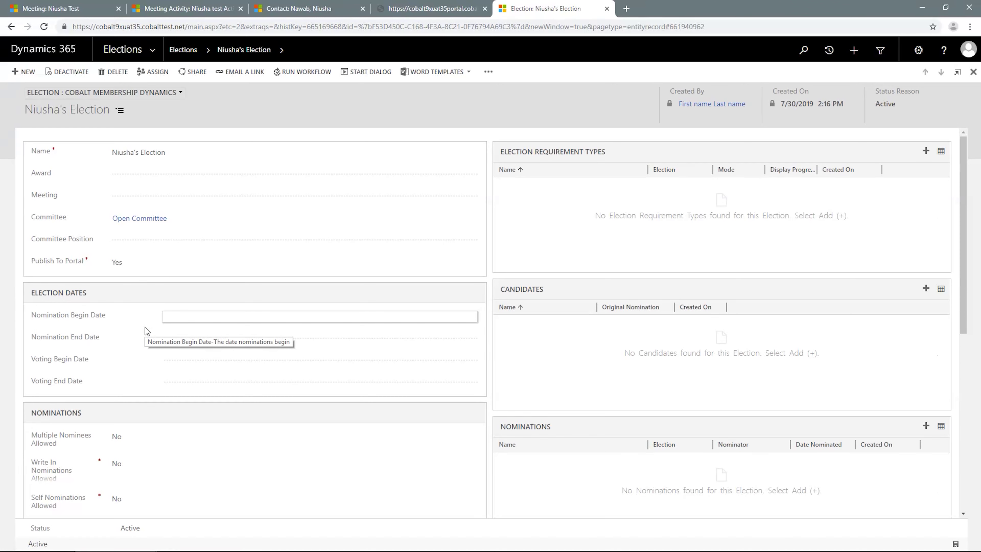
Set the election's nomination begin date to 1/1/2019 and its nomination end date to 7/1/2019.
click(166, 317)
click(190, 337)
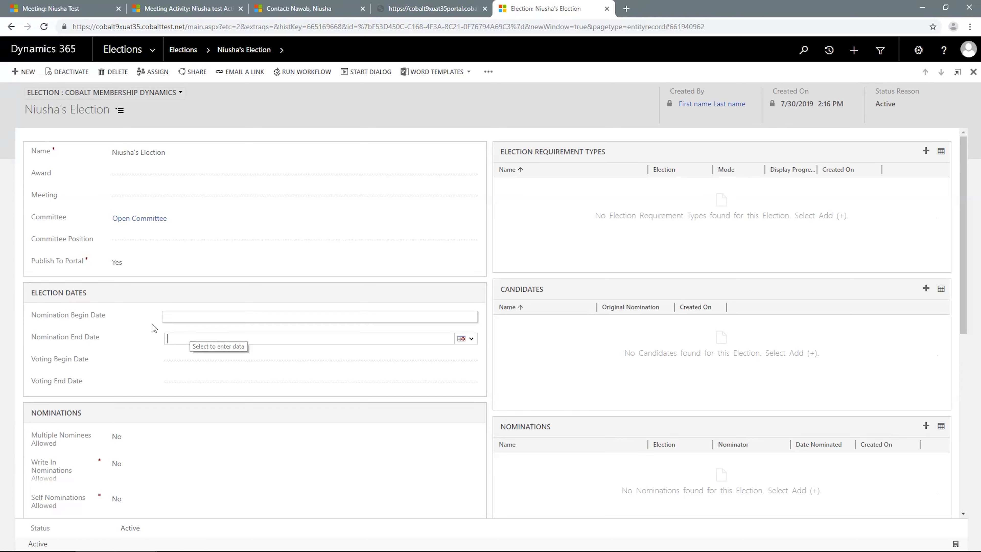
click(187, 314)
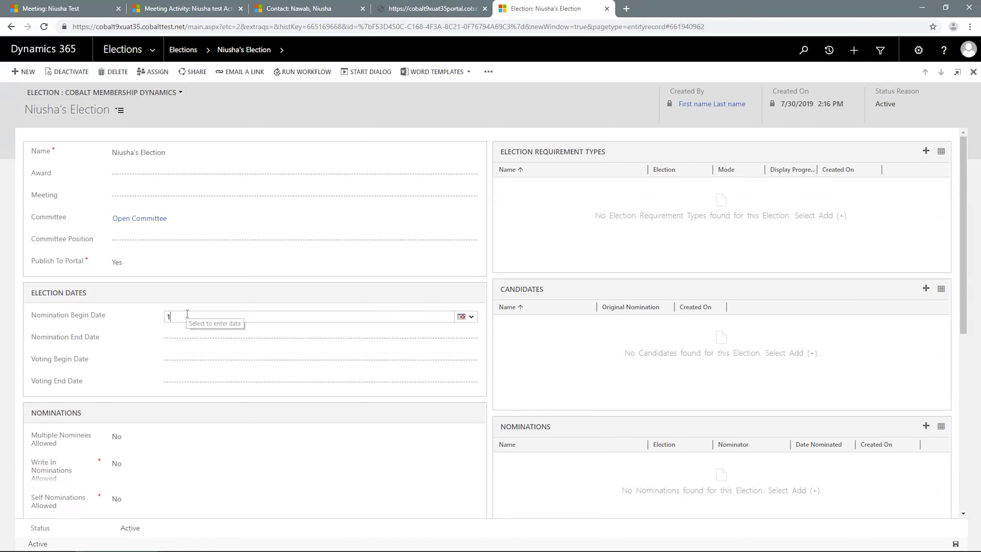
text(1/1/2019)
key(ctrl+a)
key(Tab)
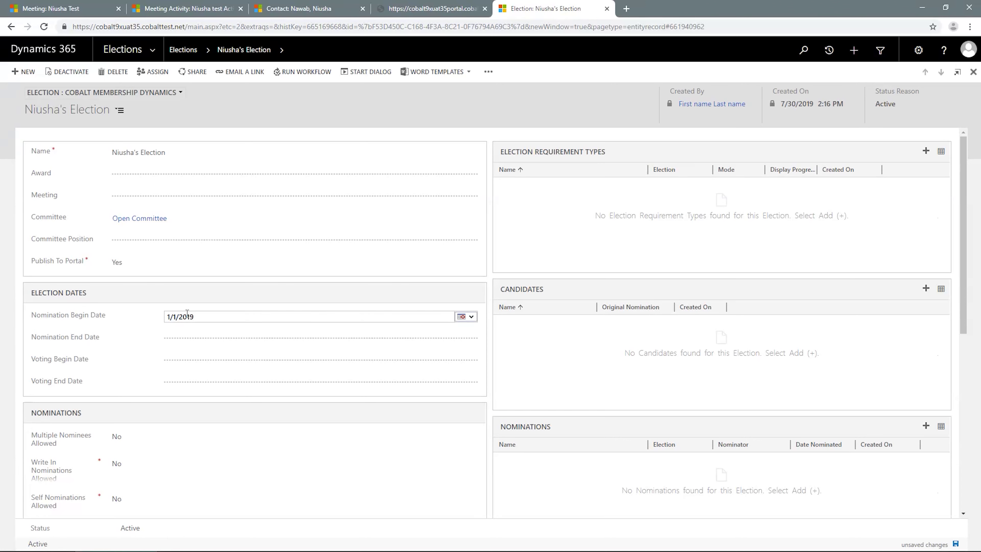
text(7/1/20)
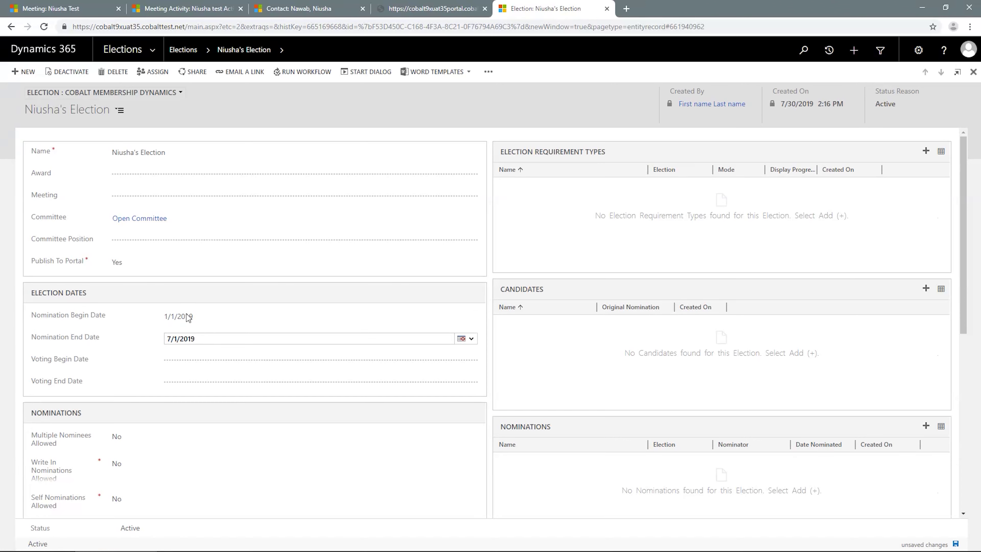
text(19)
click(187, 314)
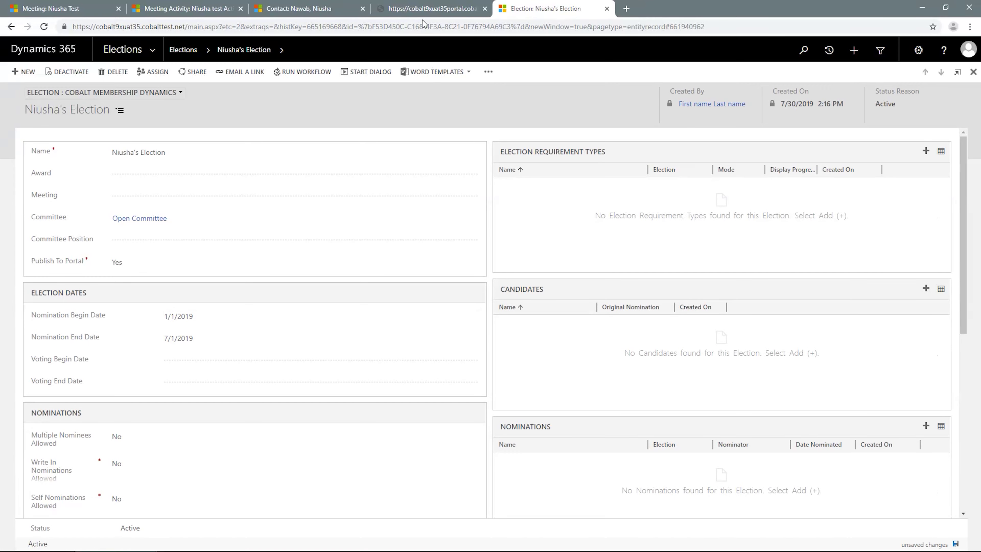
Switch to the Cobalt online portal and examine the new election's nomination dates in the Elections list.
click(422, 10)
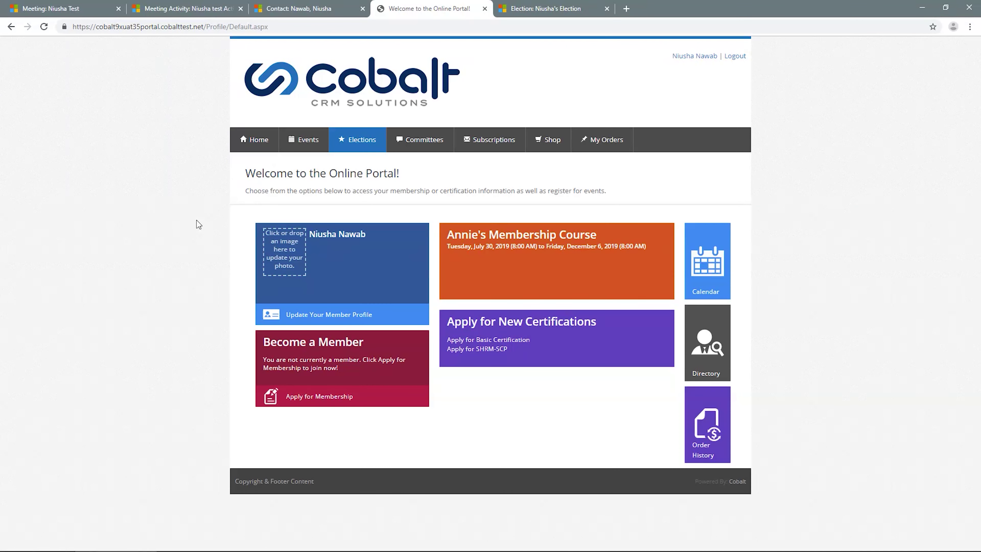
click(362, 144)
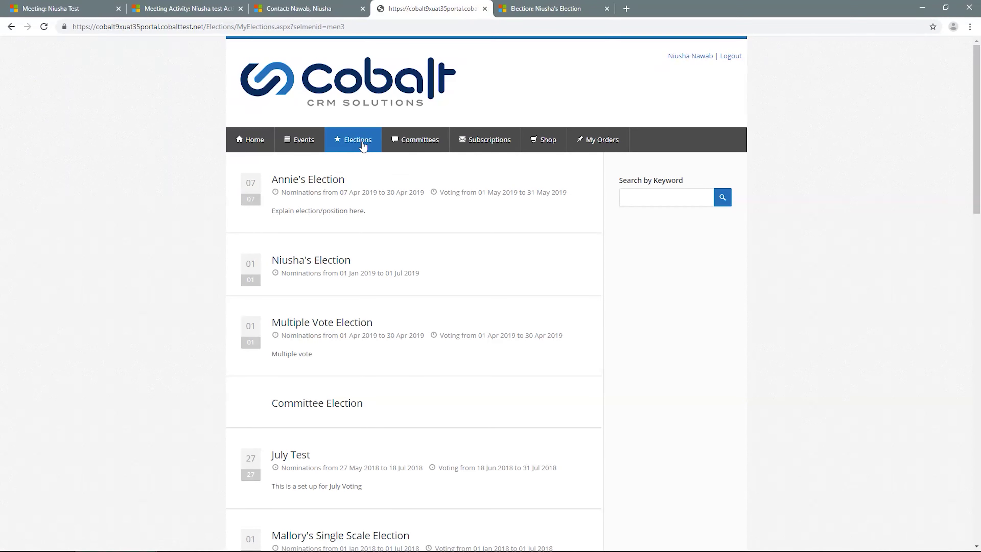
mouse_move(361, 147)
drag(342, 274, 281, 274)
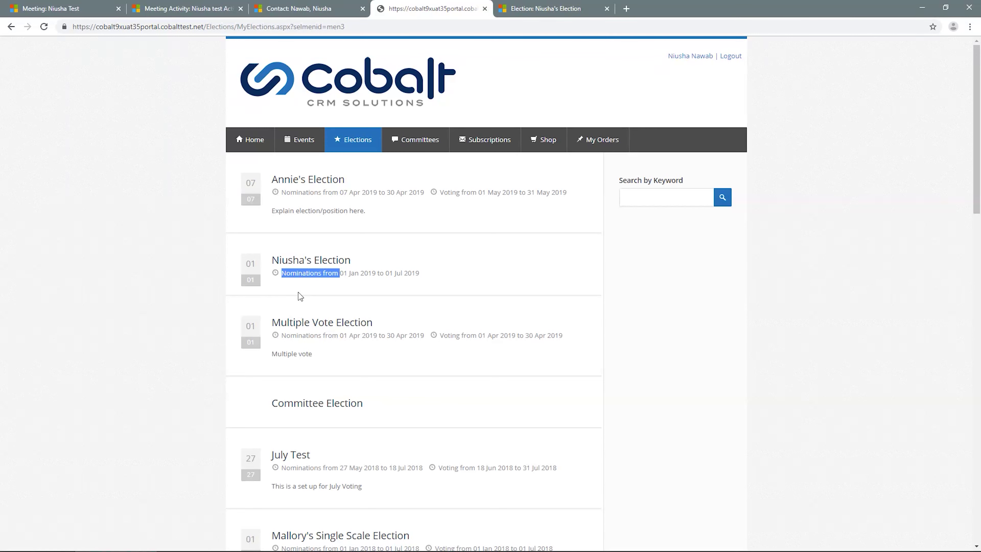
Return to the Dynamics 365 election record, set the nomination end date to 9/1/2019, and check the election's portal listing.
click(549, 11)
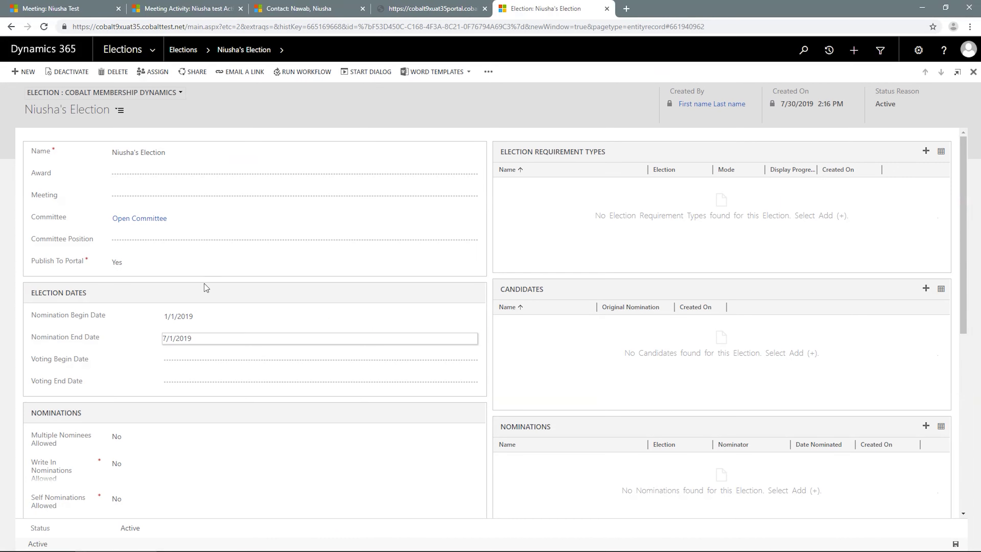
click(170, 339)
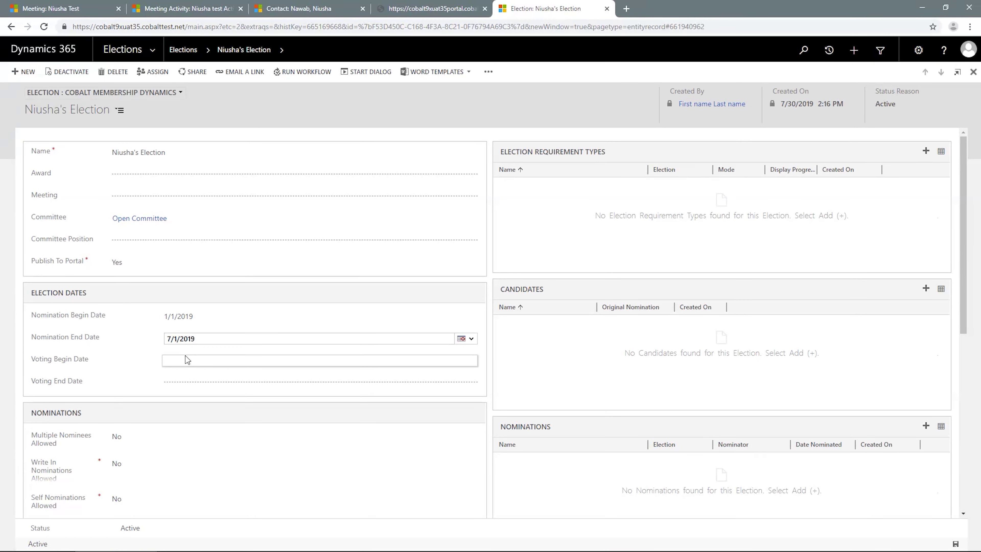
key(BackSpace)
click(186, 356)
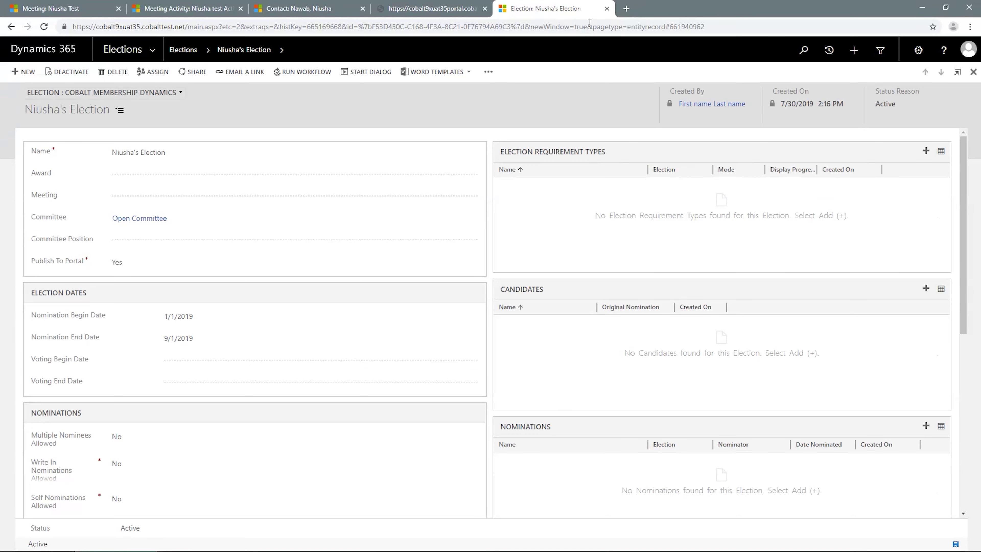
click(453, 5)
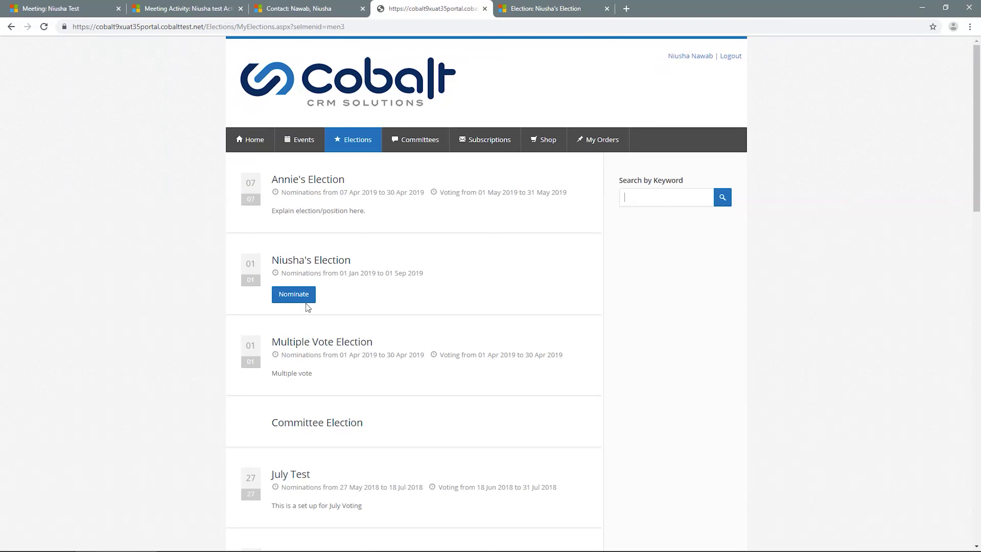
In the Dynamics 365 election record, allow multiple nominees and write-in nominations, disallow self nominations, and set the maximum number of nominations to 2.
click(546, 5)
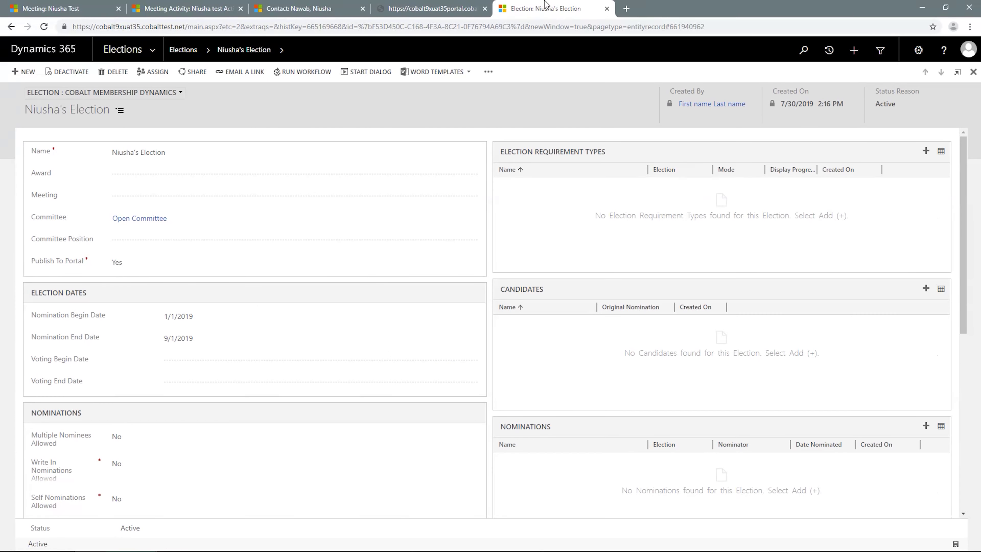
scroll(168, 353, down, 2)
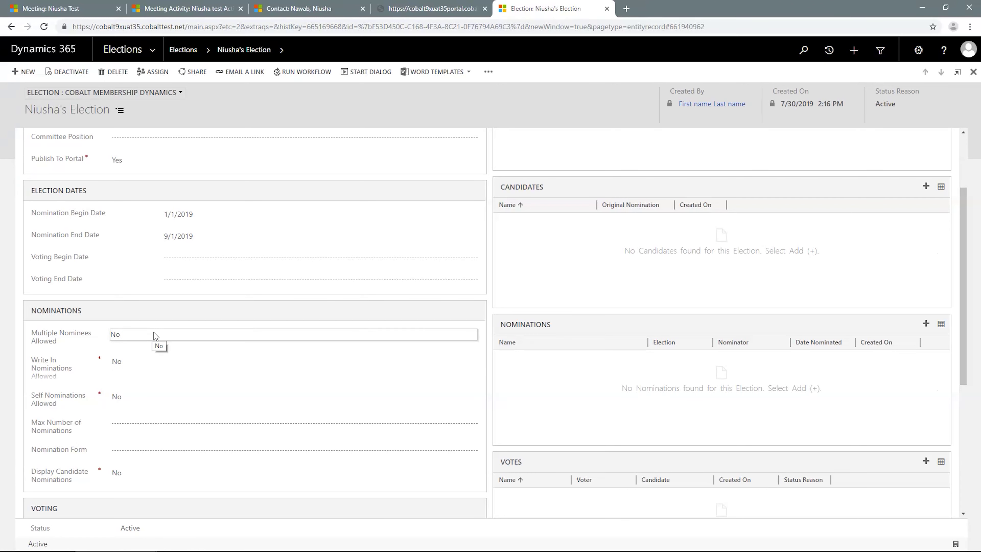
click(155, 336)
click(155, 336)
click(158, 333)
click(152, 360)
click(152, 398)
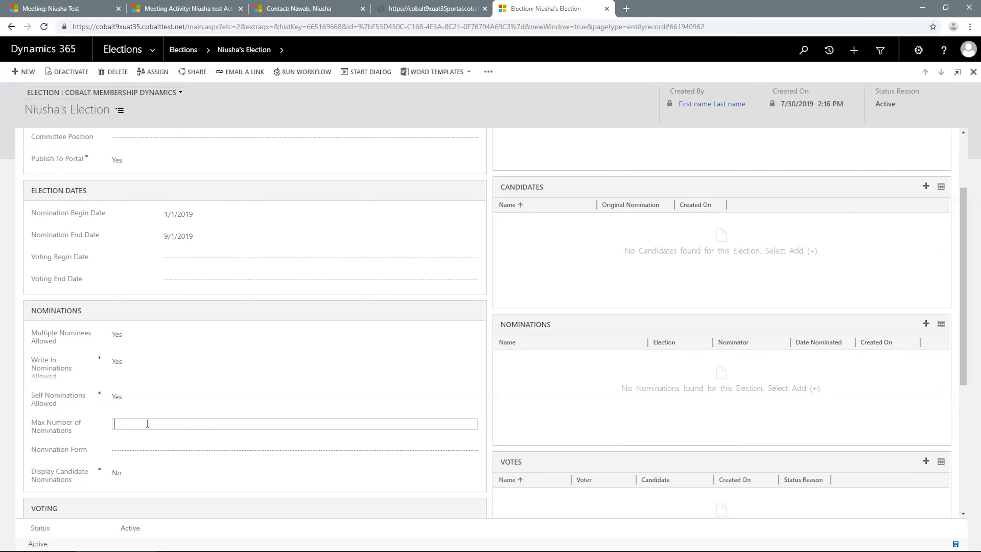
text(2)
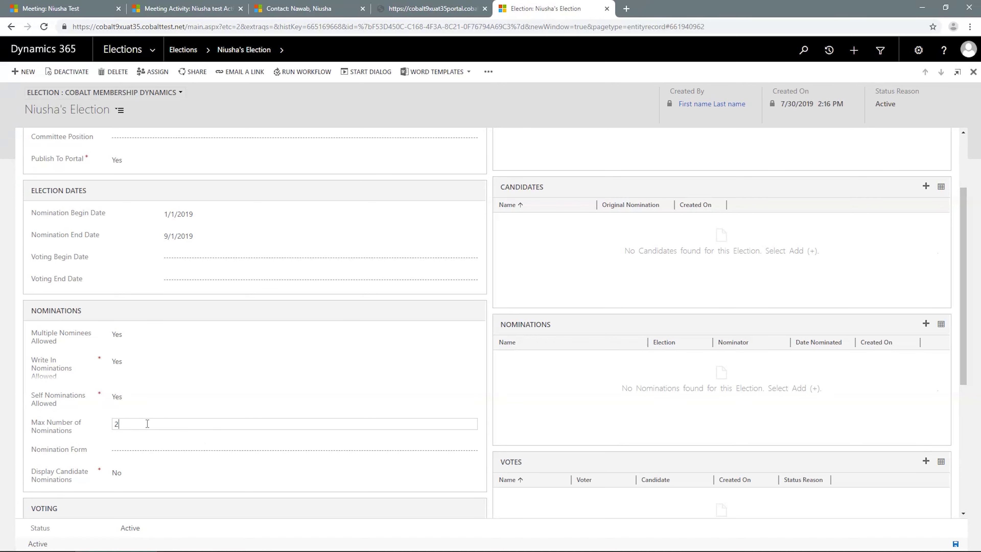
click(26, 413)
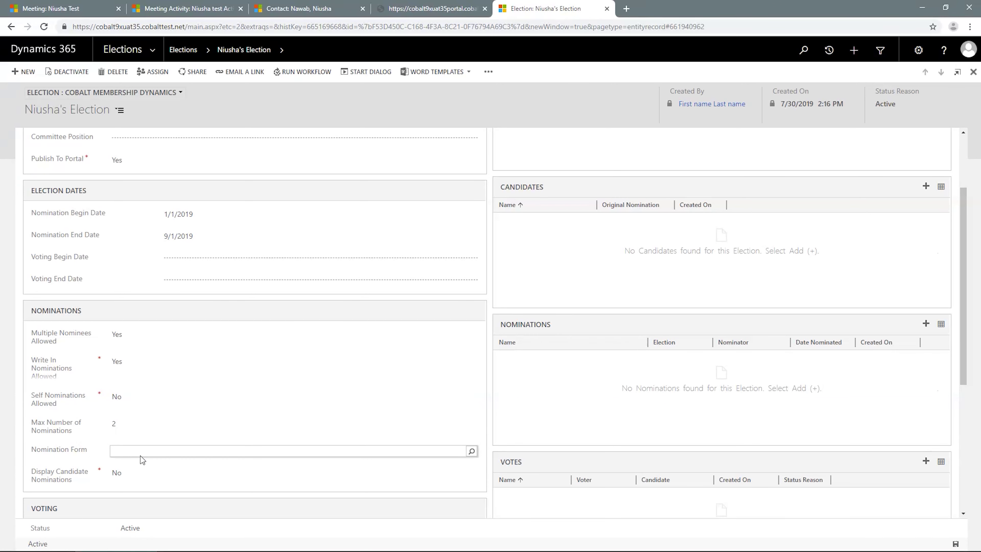
Review the election's nomination form, voting and description fields.
drag(154, 440, 152, 441)
scroll(317, 363, down, 6)
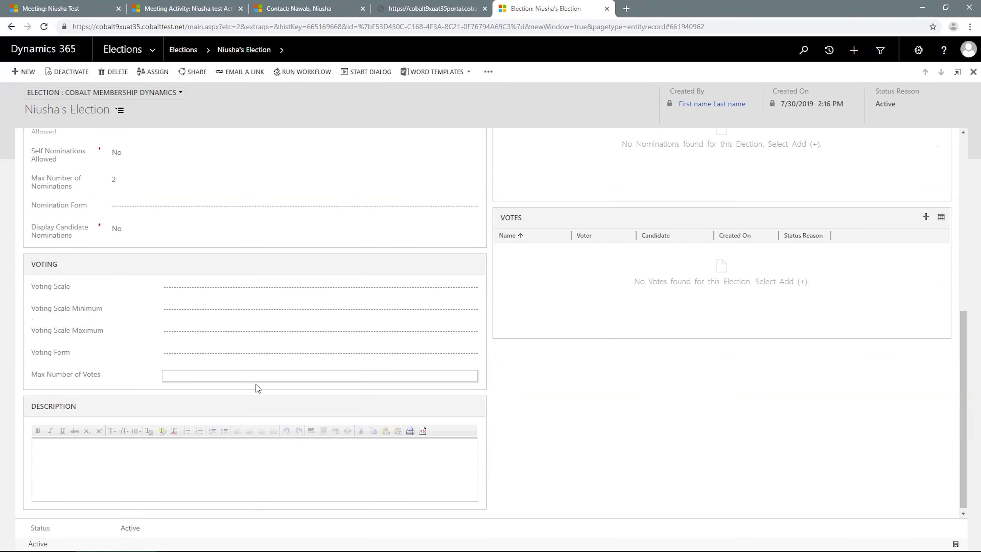
click(131, 469)
scroll(210, 464, up, 9)
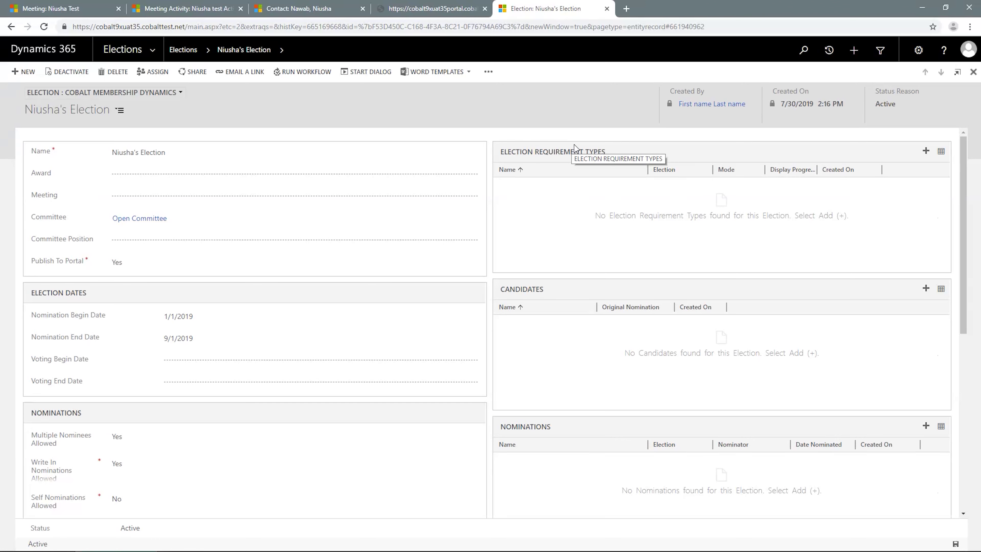
Open a new election requirement type form, view its Mode options, and close the form without saving.
click(926, 151)
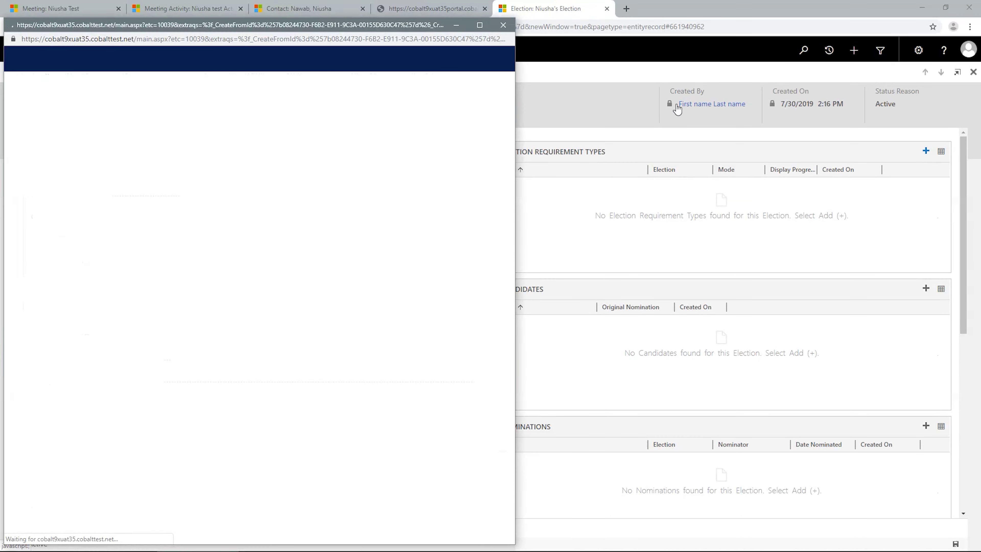
drag(446, 24, 568, 20)
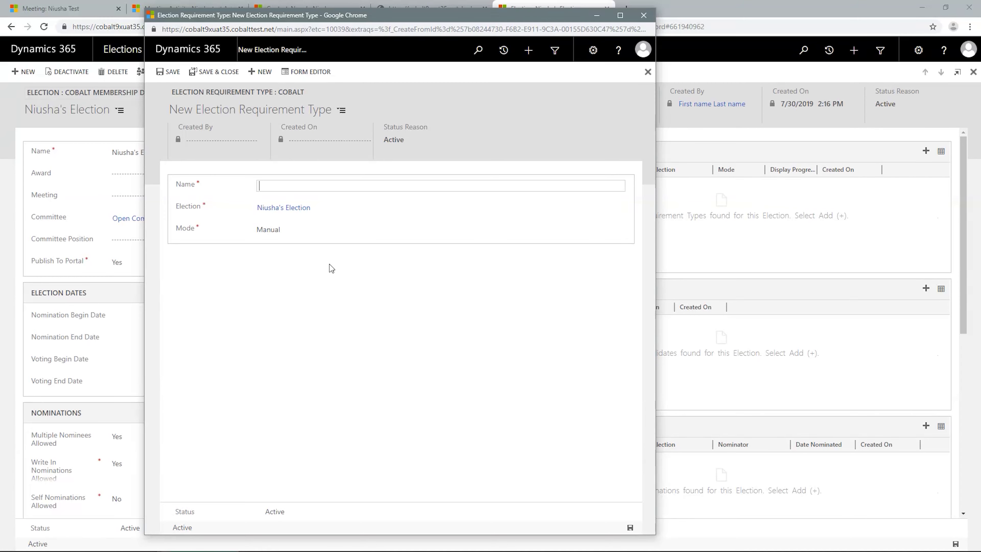
click(297, 230)
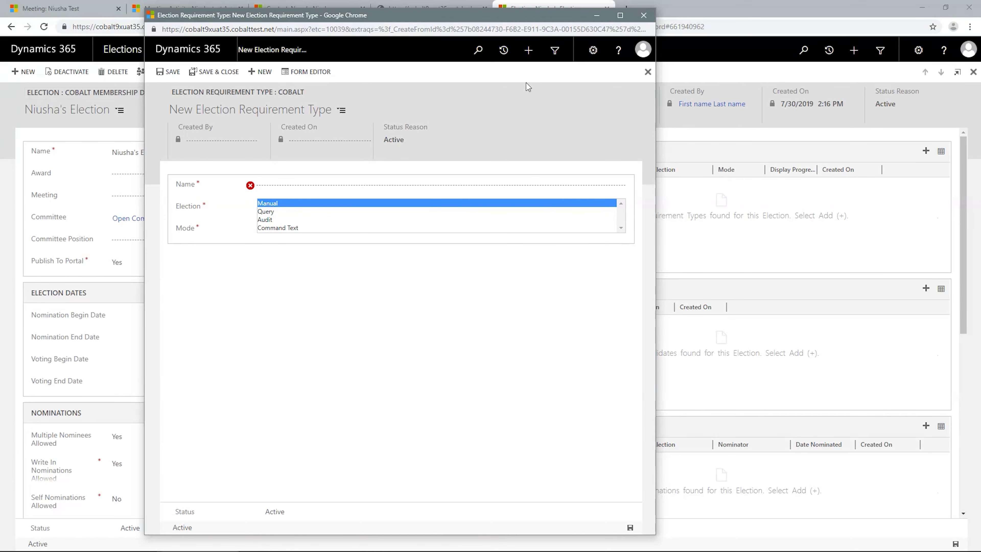
click(637, 17)
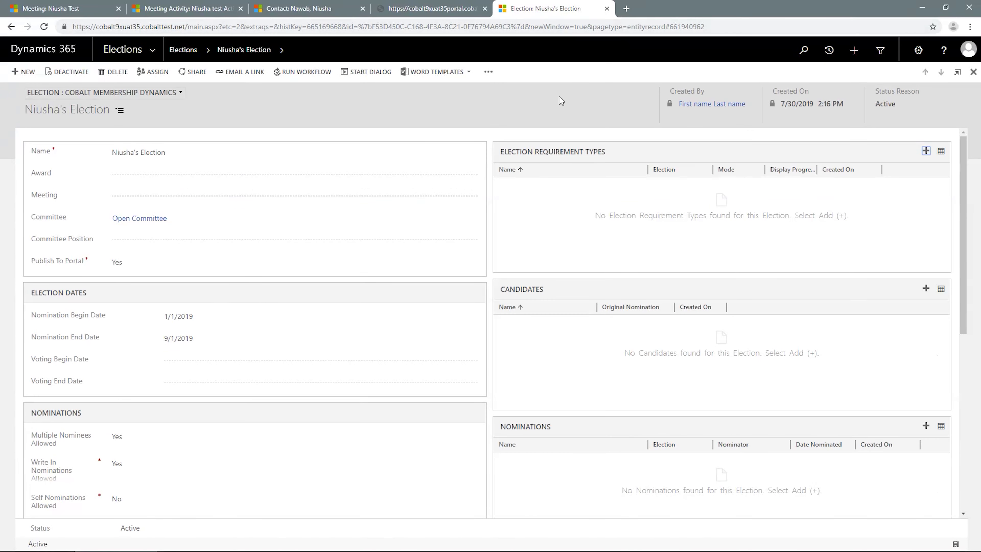
Switch to the Cobalt online portal and open the nominee search from the new election's nomination page.
click(489, 72)
click(460, 7)
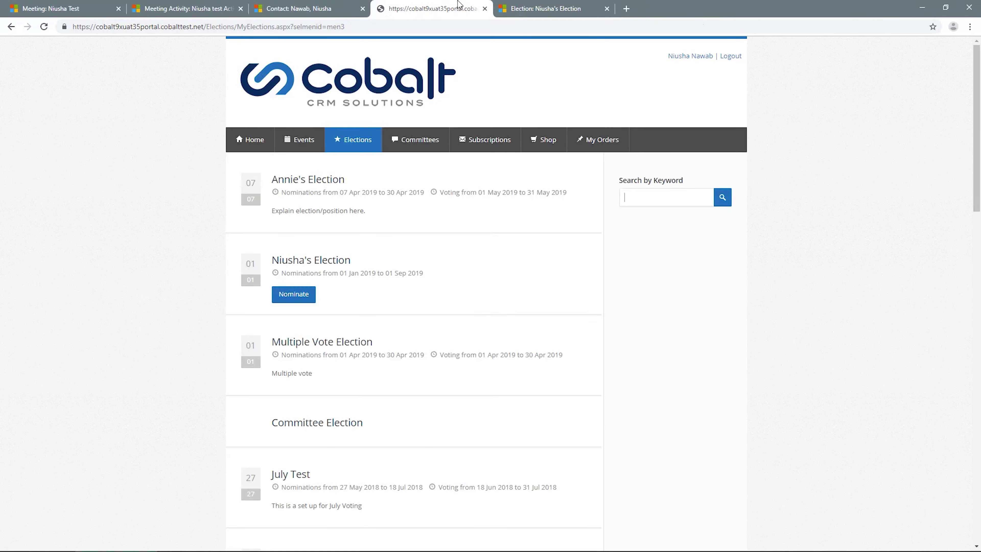
click(297, 301)
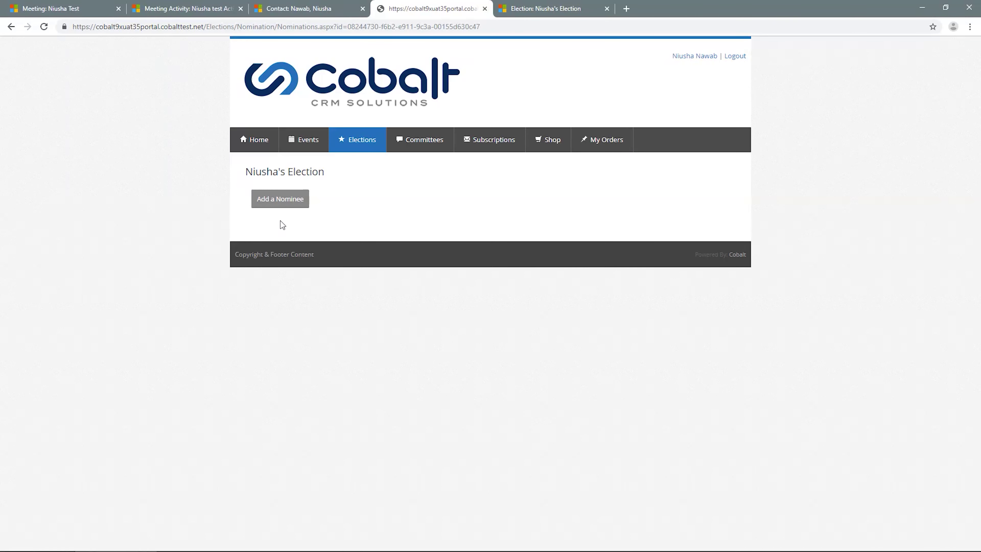
click(290, 206)
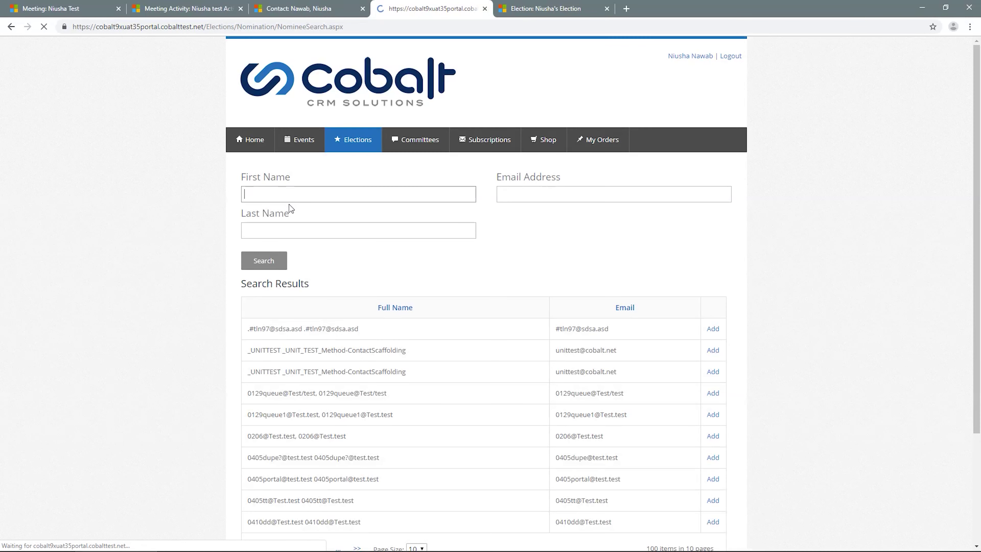